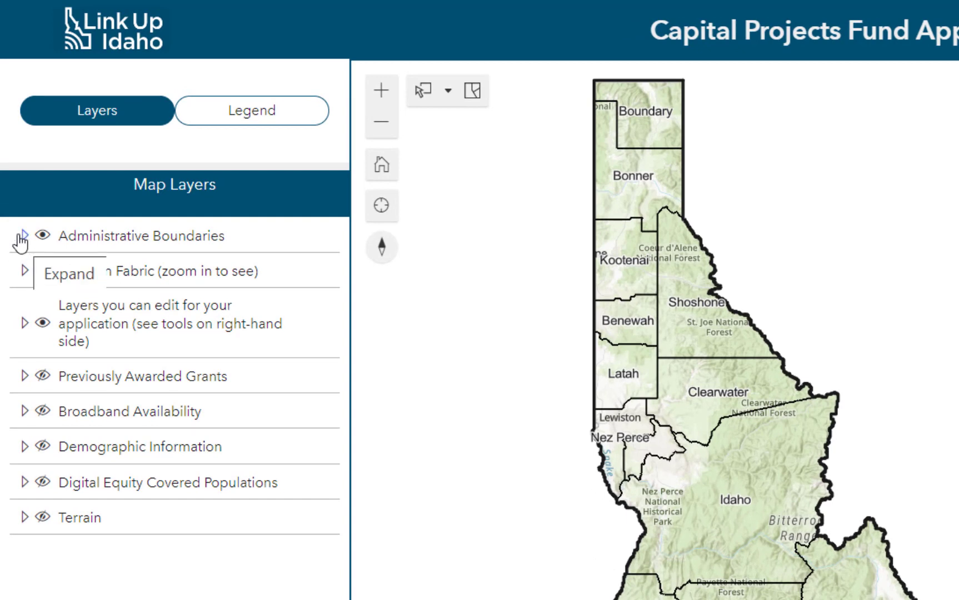
Expand the Administrative Boundaries group and inspect the census blocks on the map between Caldwell and Nampa
left_click(24, 236)
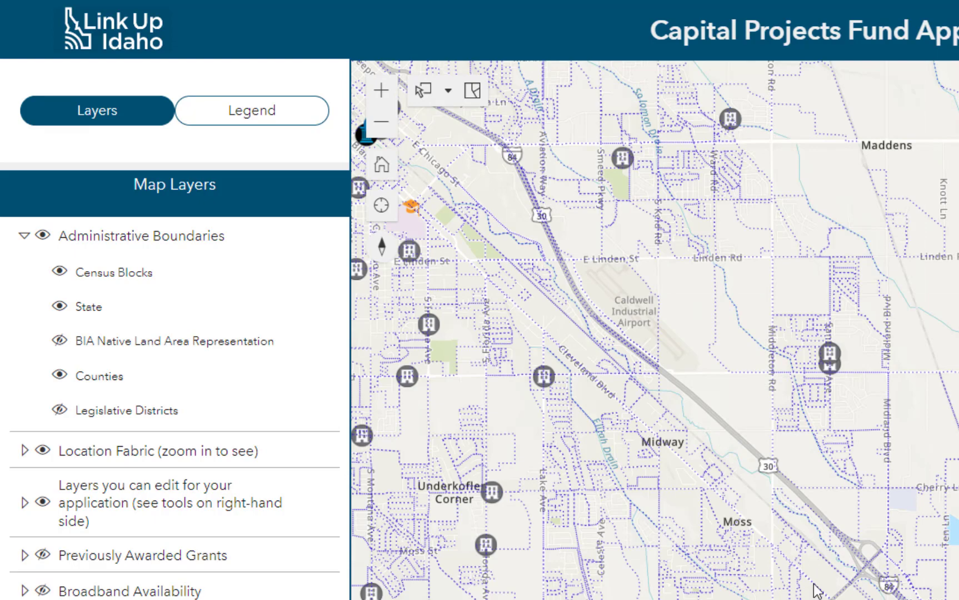
scroll(813, 590, "down", 2)
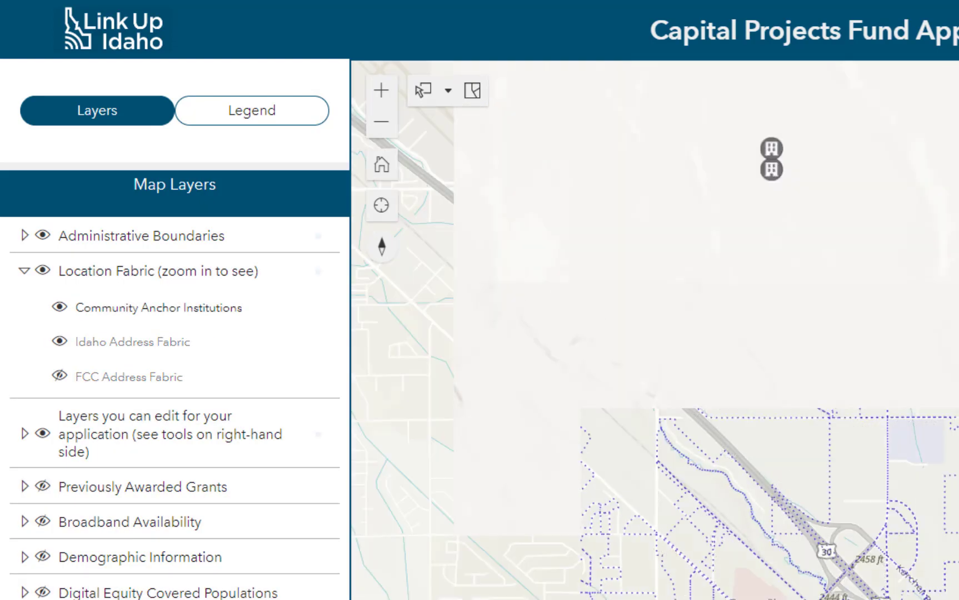
left_click_drag(813, 590, 933, 365)
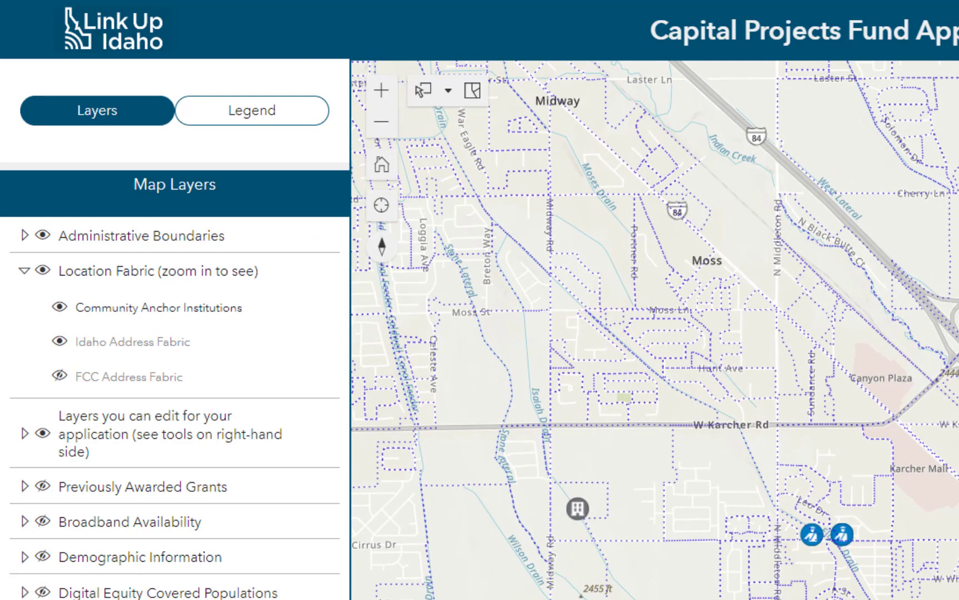
Review the community anchor institution symbols in the legend, and inspect the Idaho Address Fabric points with the layer list shown again
left_click(270, 119)
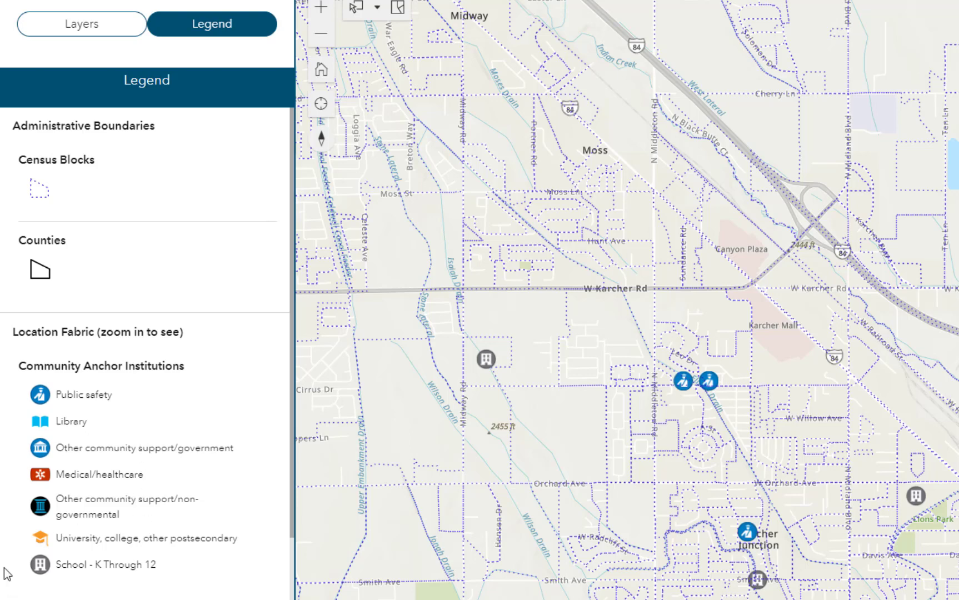
left_click(81, 23)
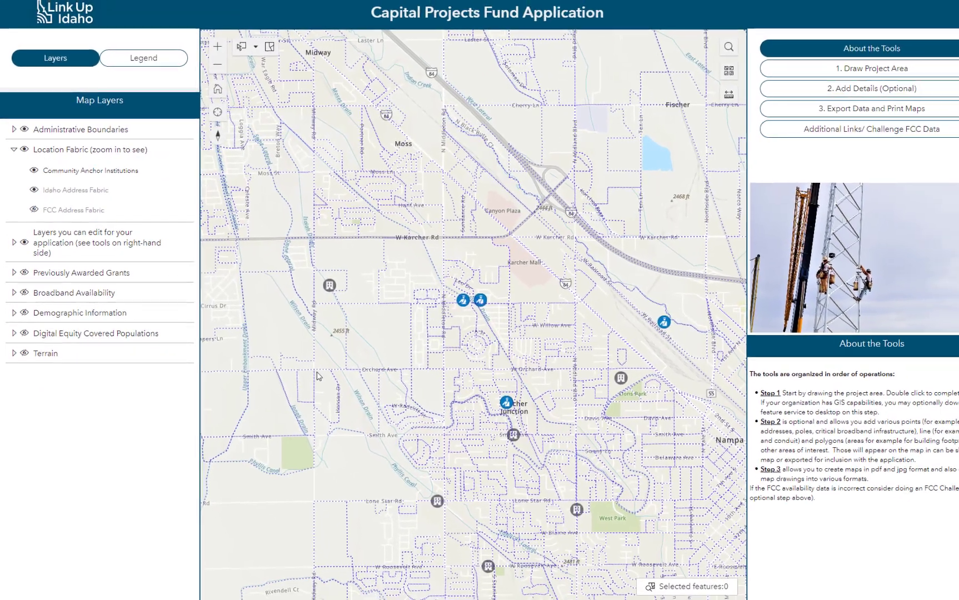
scroll(305, 387, "up", 3)
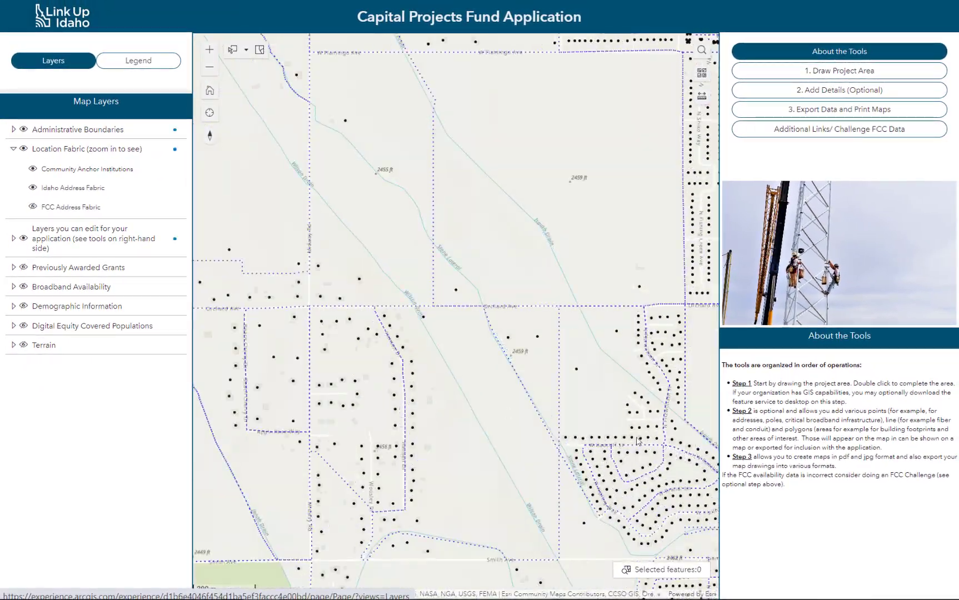
left_click_drag(632, 431, 464, 372)
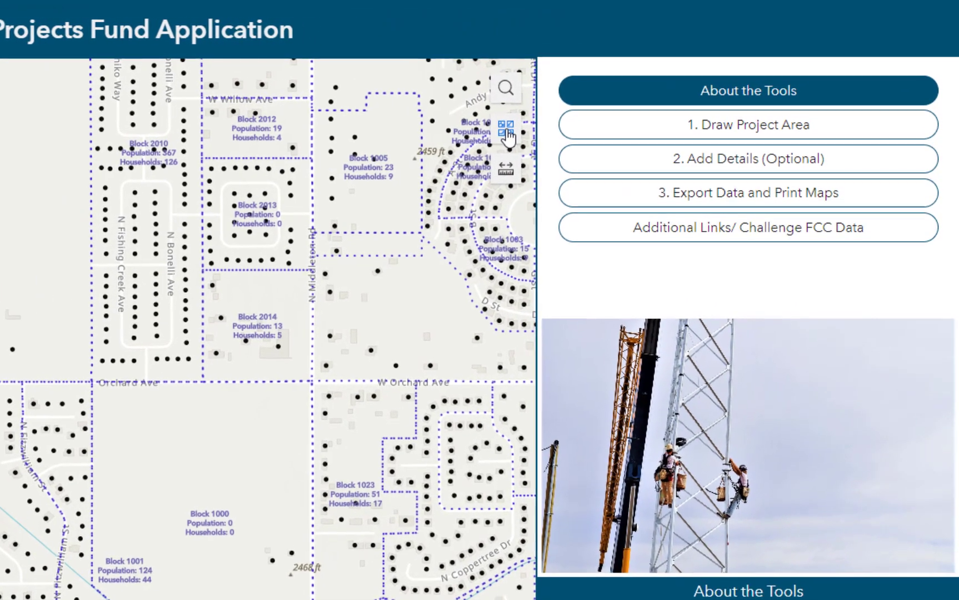
Switch the basemap to Imagery and close the basemap gallery
left_click(506, 135)
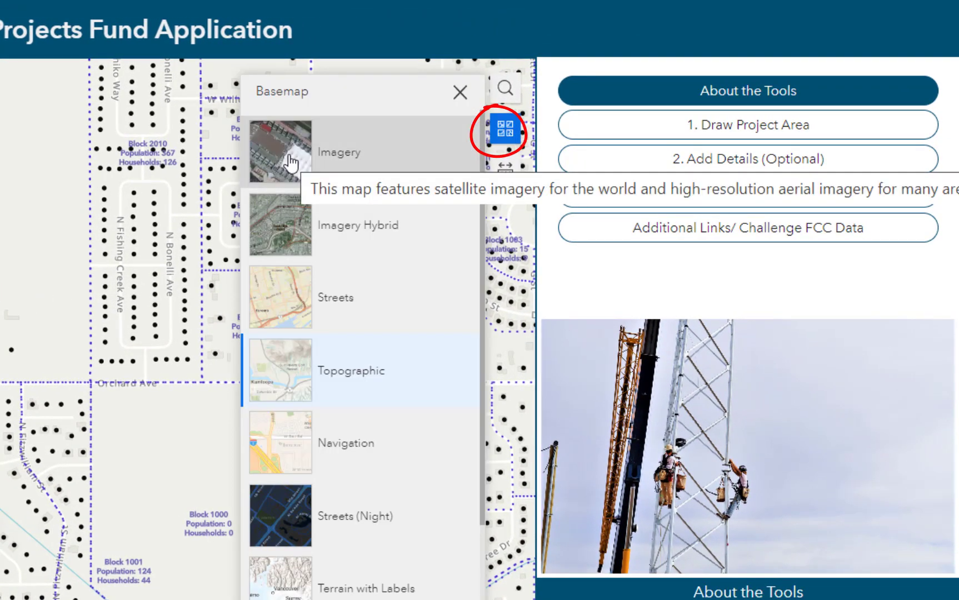
left_click(284, 177)
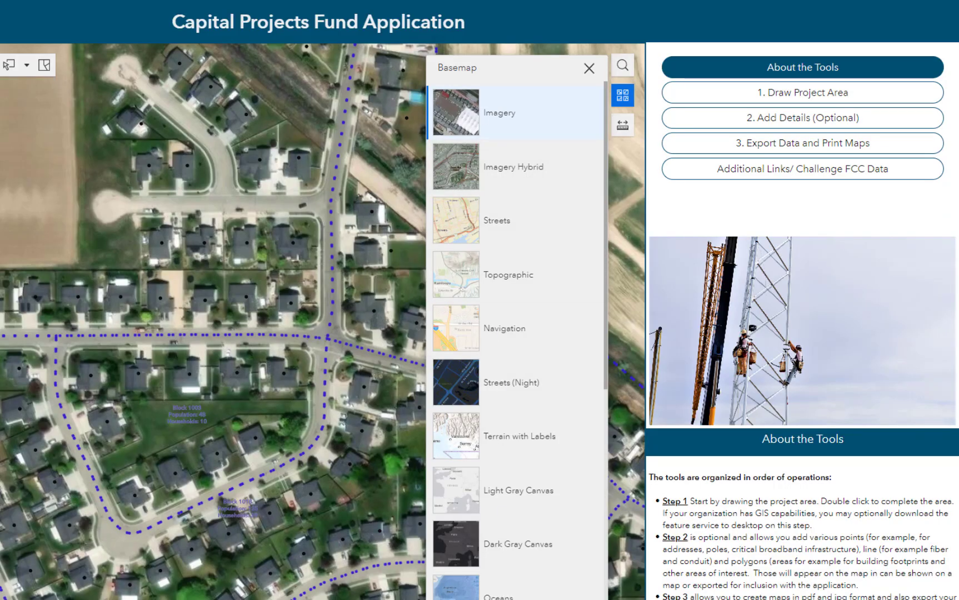
left_click(588, 69)
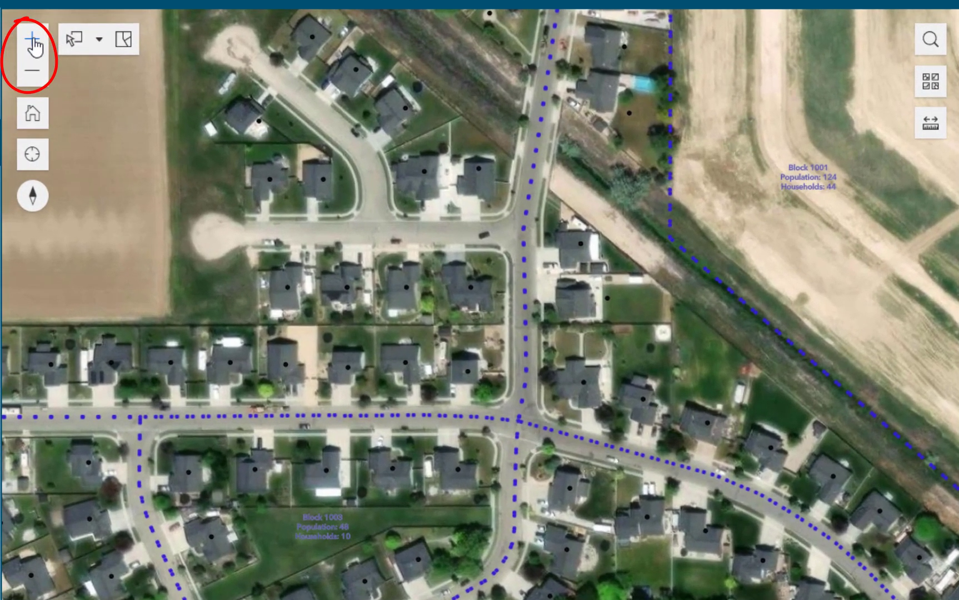
Reset the map to its default statewide Idaho extent and open the location search
left_click(33, 43)
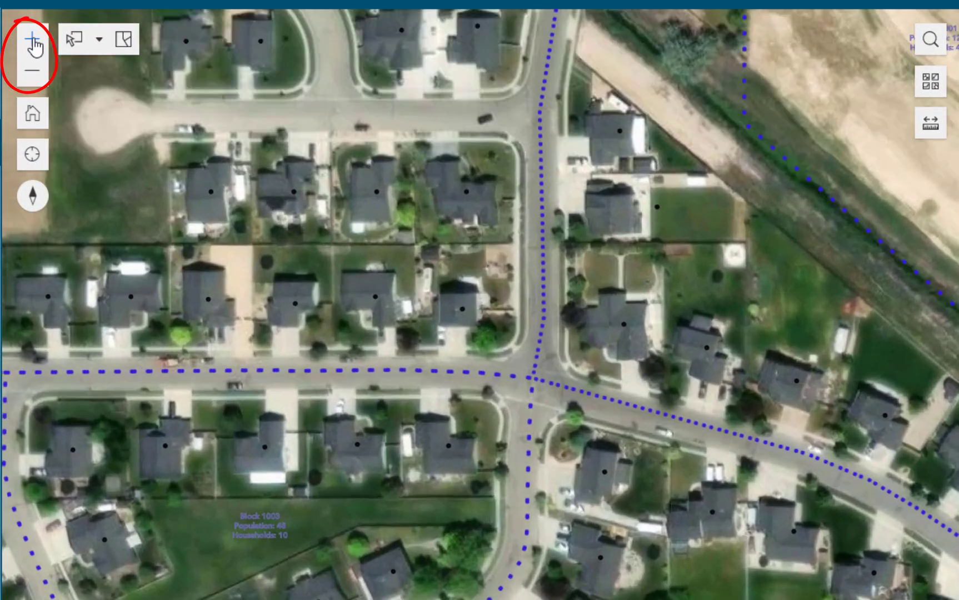
left_click(32, 77)
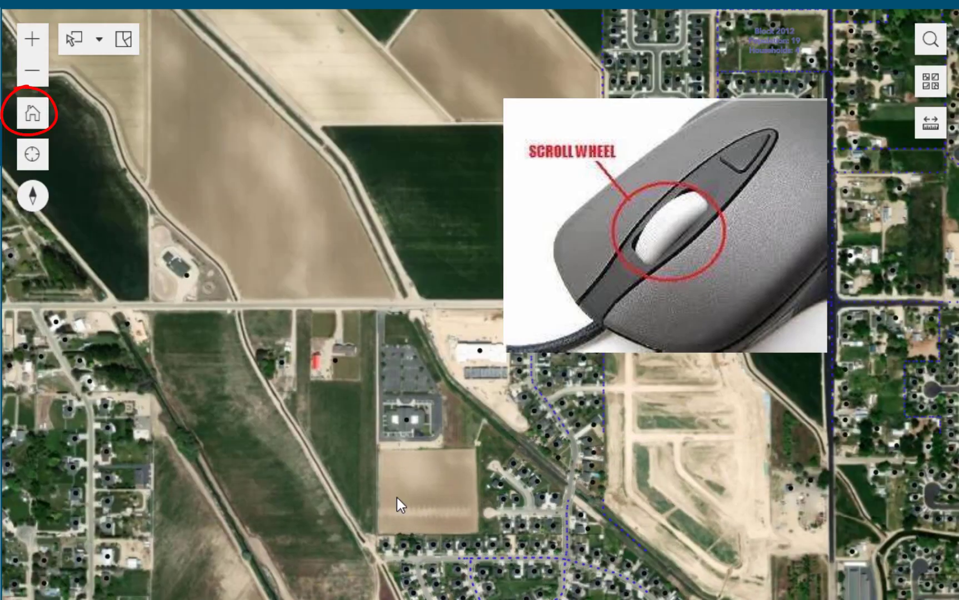
left_click(32, 116)
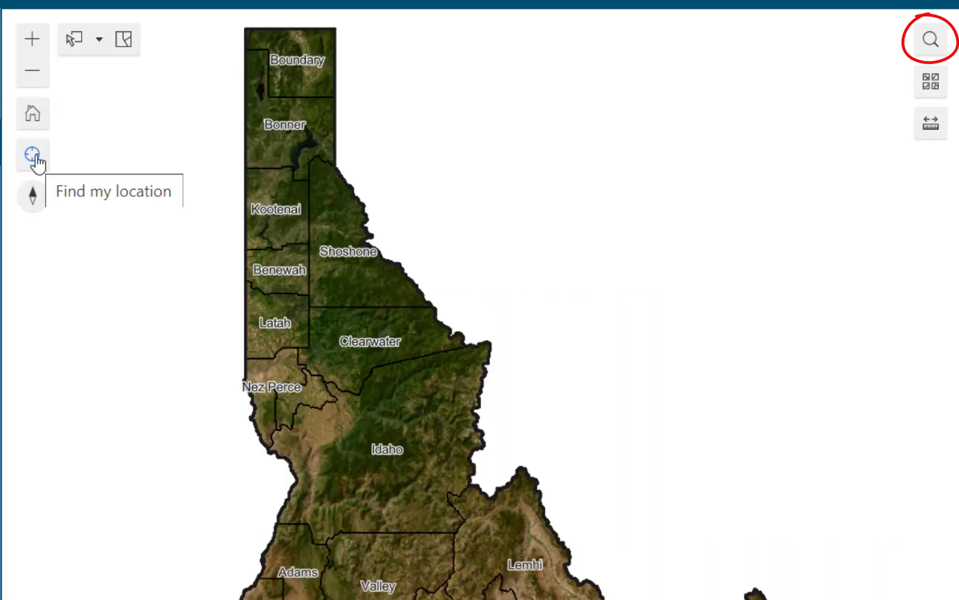
left_click(930, 41)
left_click(792, 77)
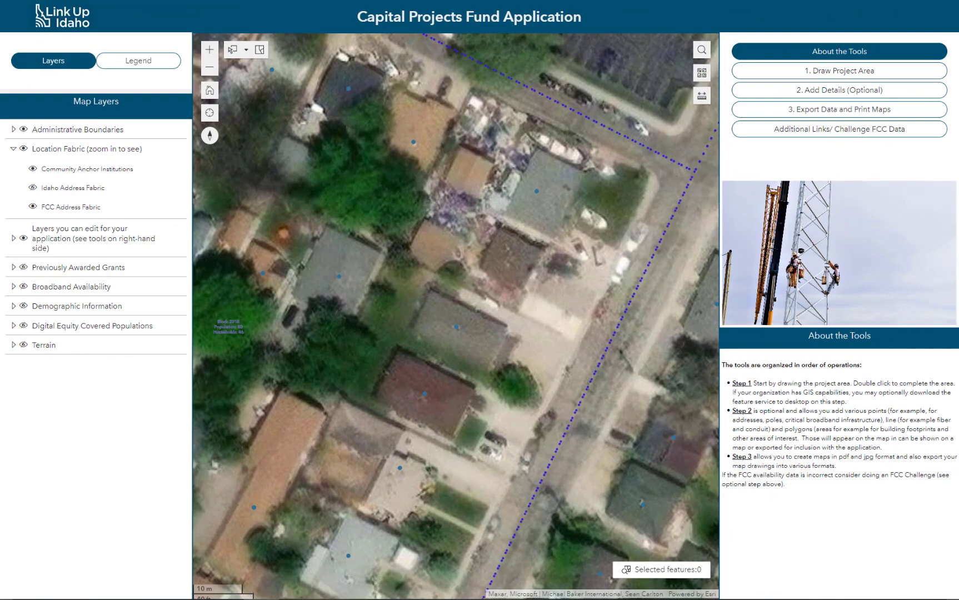
Expand the Previously Awarded Grants and Ookla Speed Test Results groups, and show the Ookla results on the statewide map
left_click(14, 267)
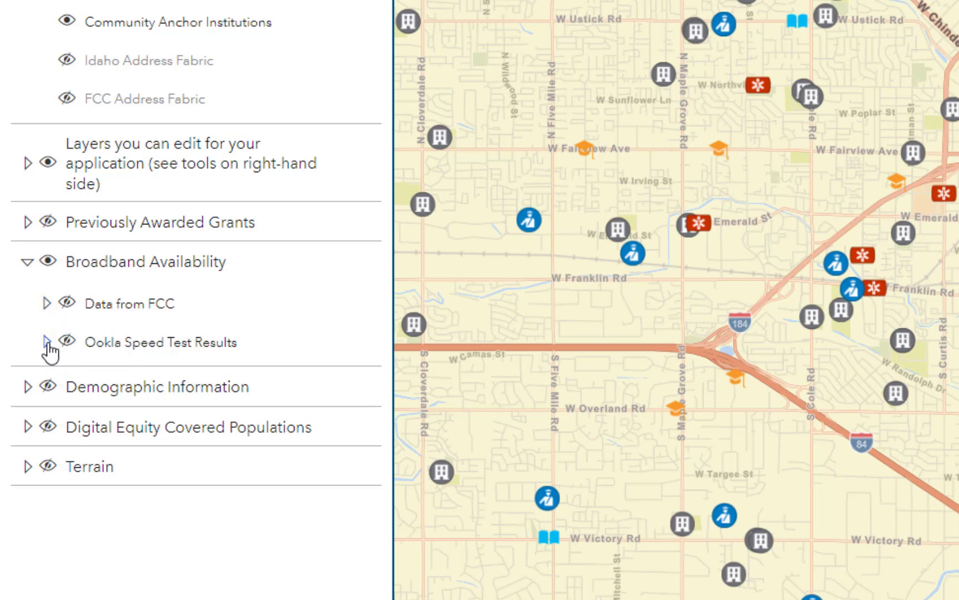
left_click(47, 342)
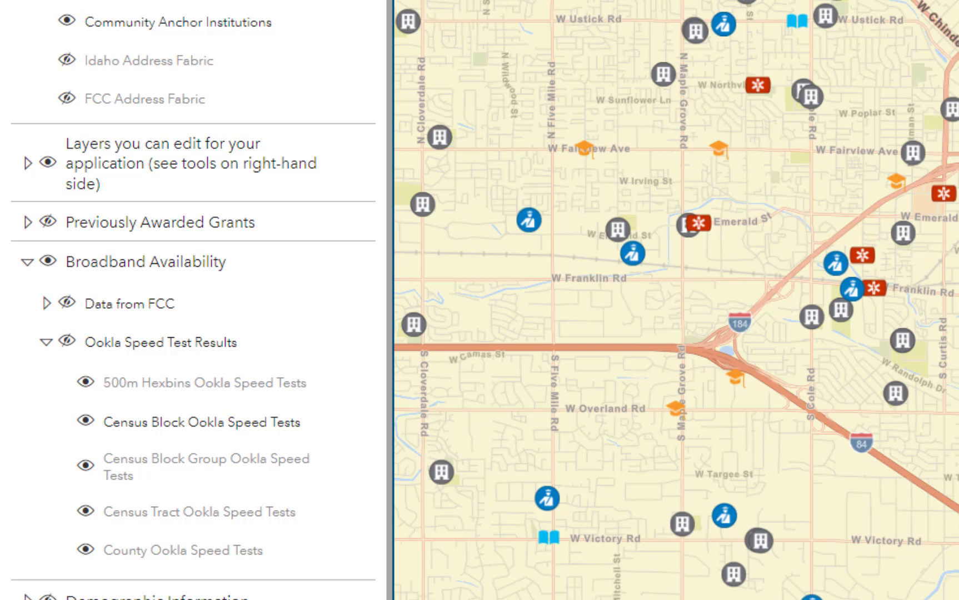
scroll(748, 349, "down", 10)
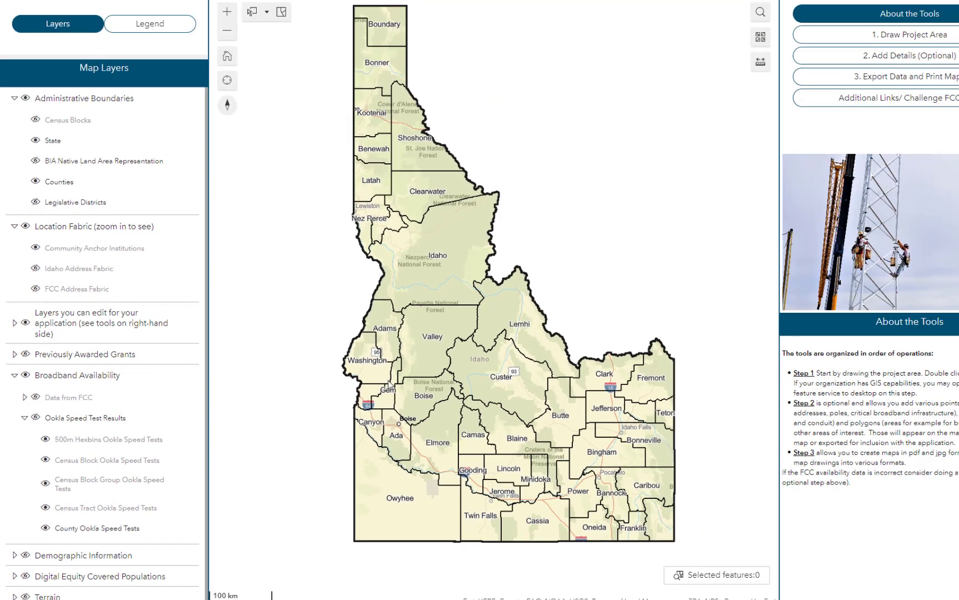
left_click(35, 417)
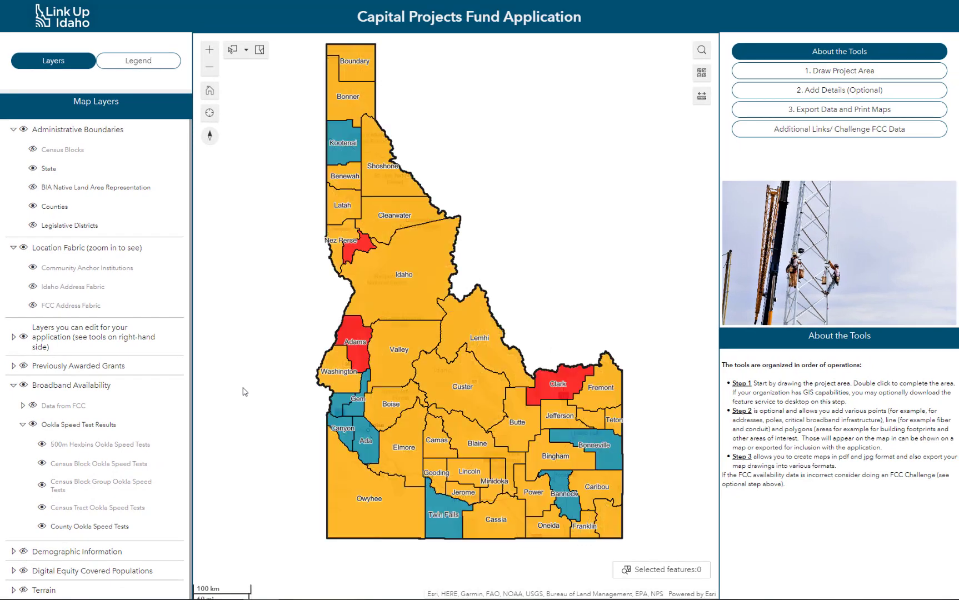
Examine the Ookla speed test legend and the served, underserved and unserved areas from county down to census block level around Boise
left_click(149, 64)
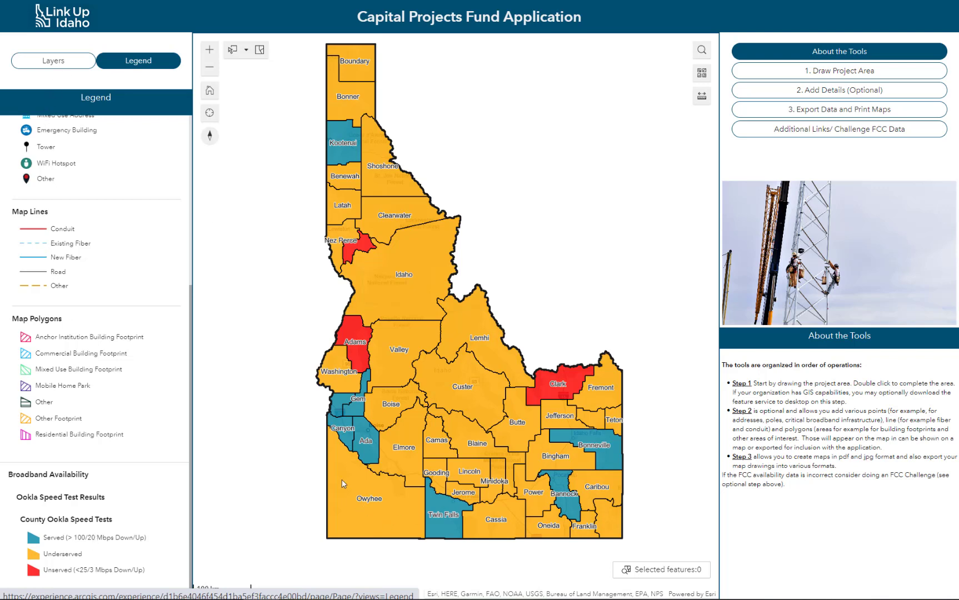
scroll(344, 445, "up", 2)
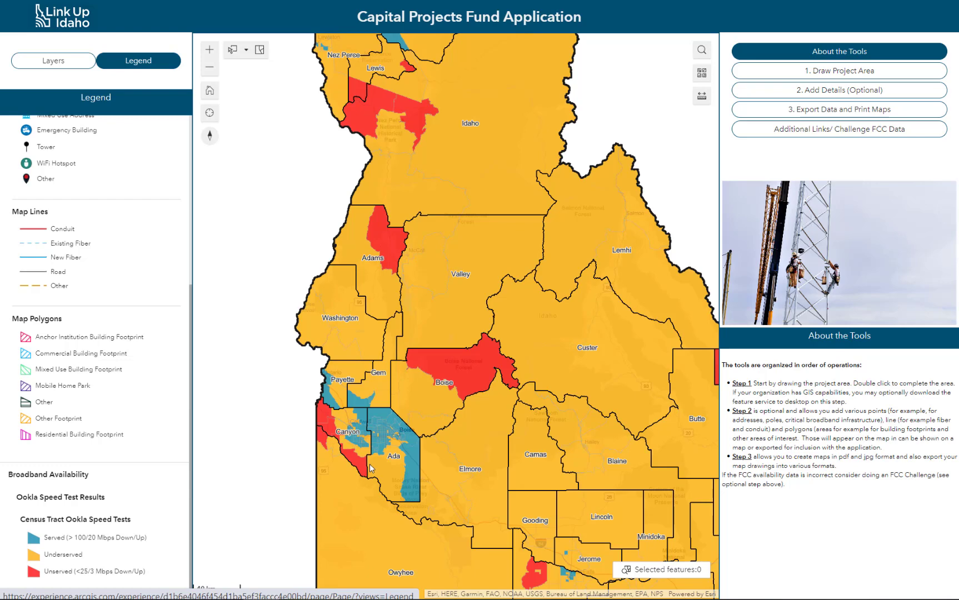
scroll(385, 460, "up", 1)
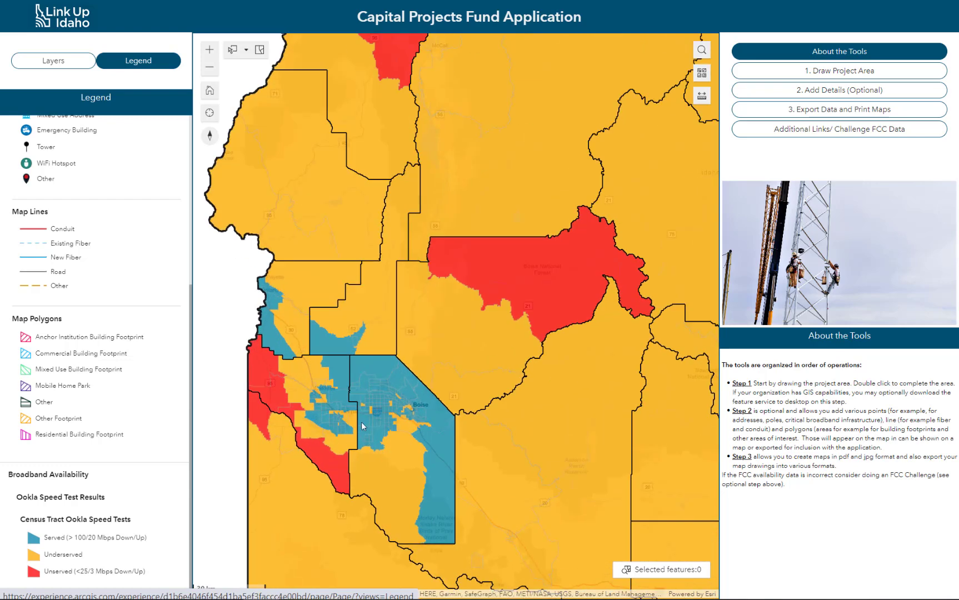
scroll(371, 404, "up", 2)
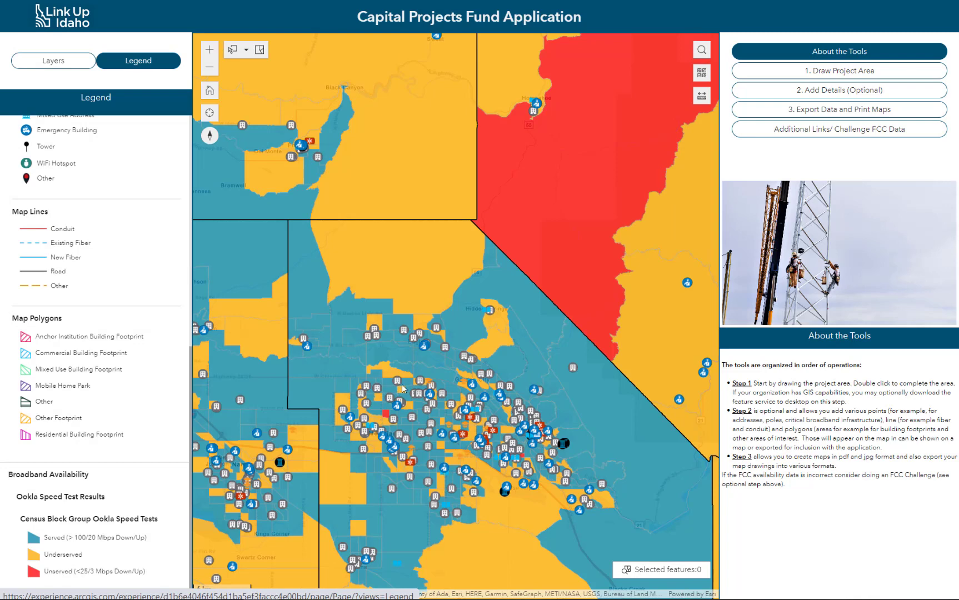
scroll(454, 409, "up", 2)
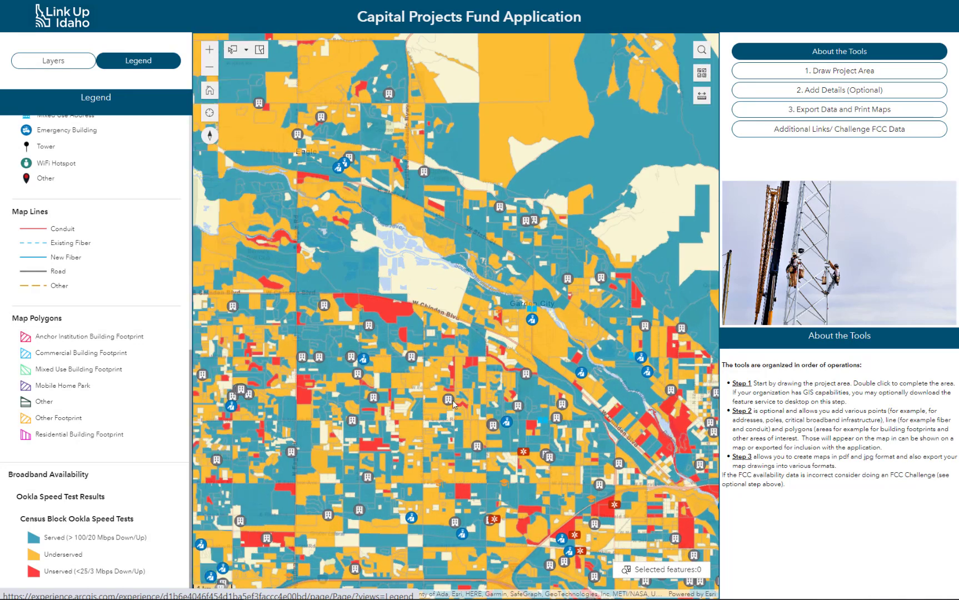
scroll(452, 402, "up", 1)
Hide and collapse the Ookla Speed Test Results group in the layer list, and show the Data from FCC group instead
left_click(53, 60)
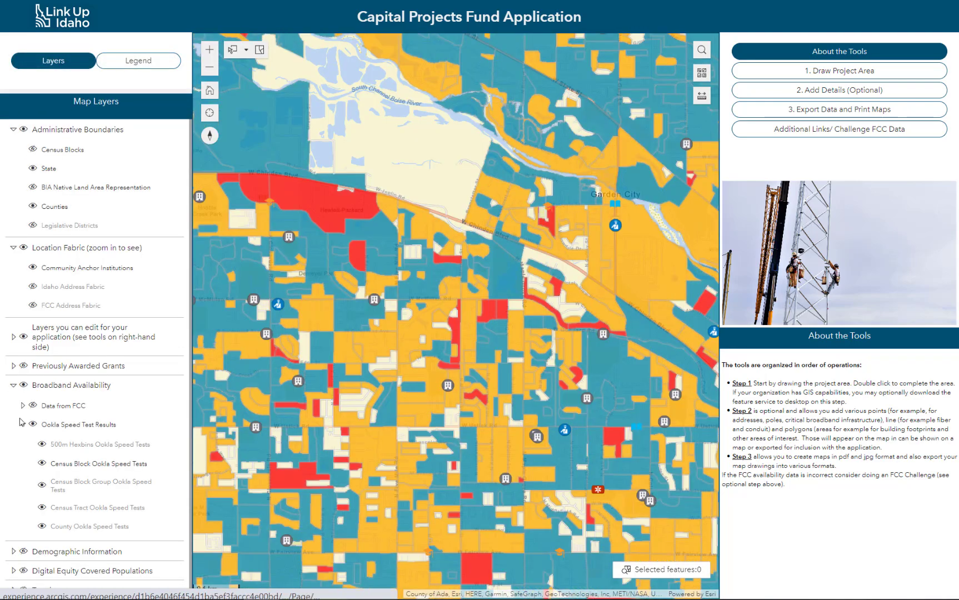
left_click(32, 424)
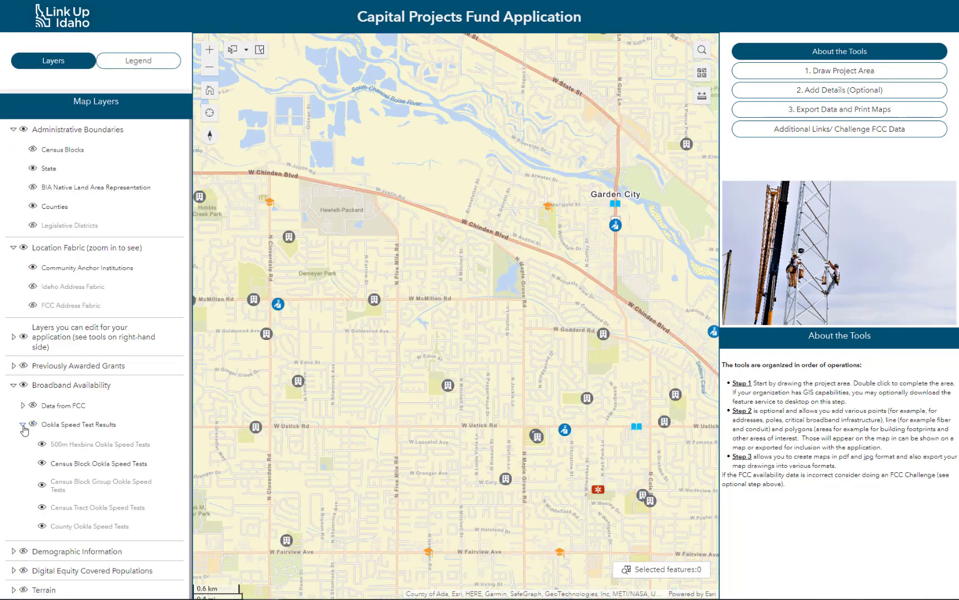
left_click(22, 425)
left_click(23, 405)
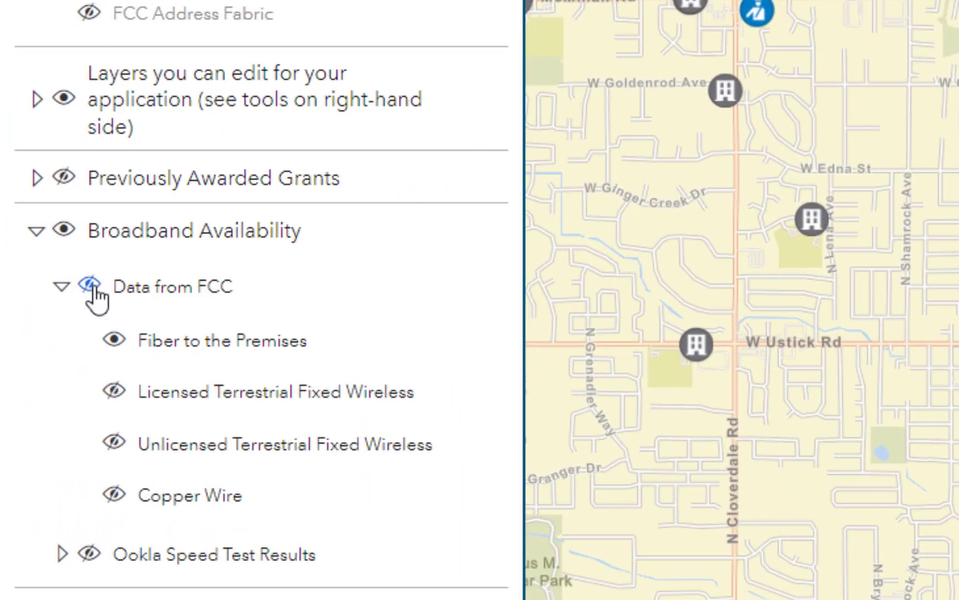
left_click(90, 285)
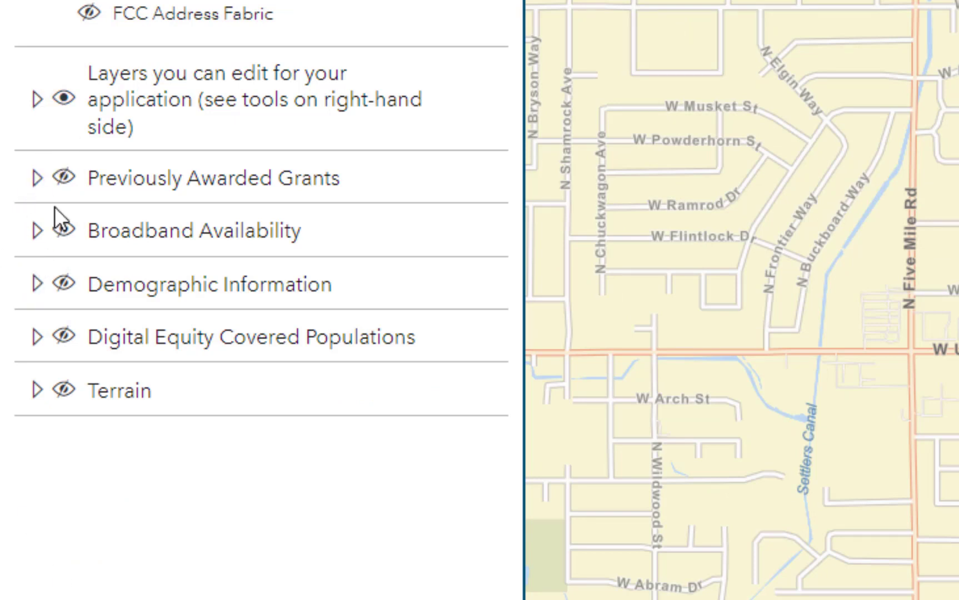
Review the sublayers under Demographic Information and Digital Equity Covered Populations, collapsing each group again
left_click(35, 286)
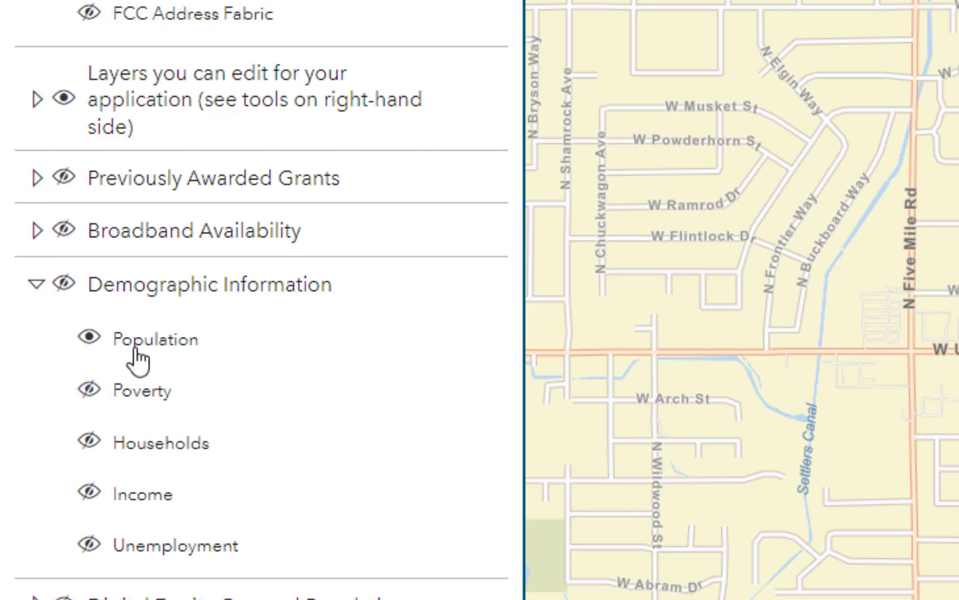
left_click(35, 284)
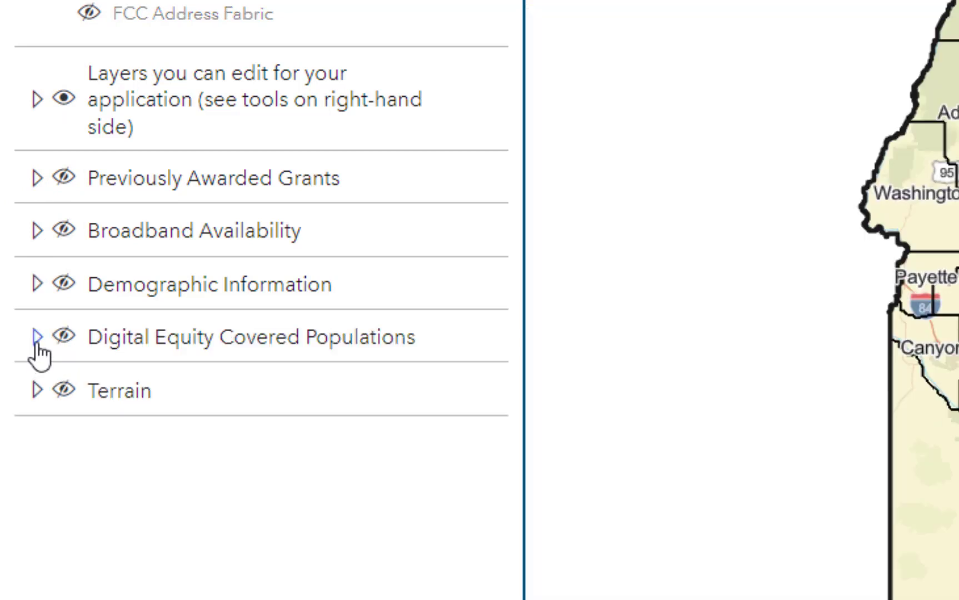
left_click(37, 337)
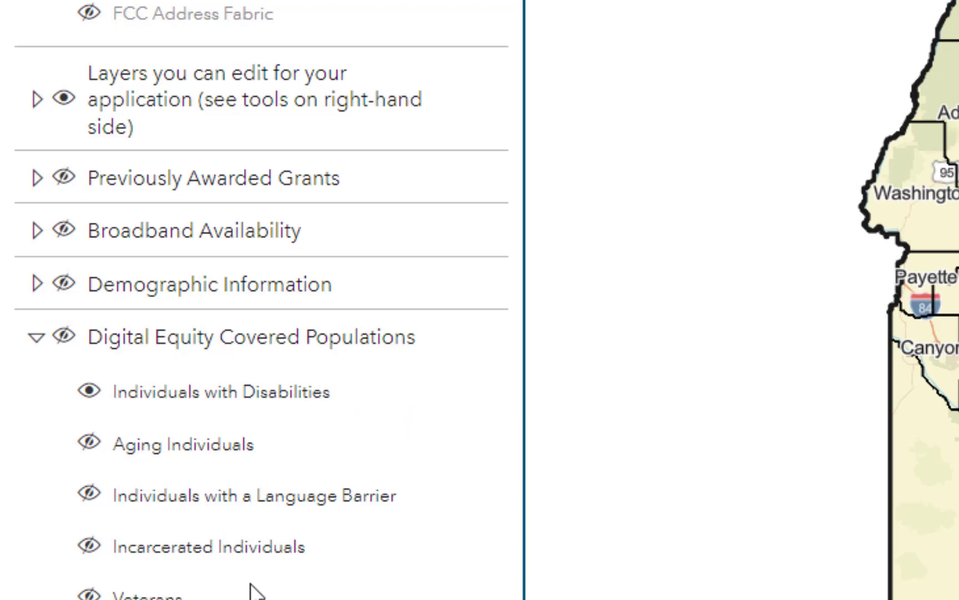
left_click(37, 338)
Expand the Terrain group and turn on its visibility on the map
left_click(35, 390)
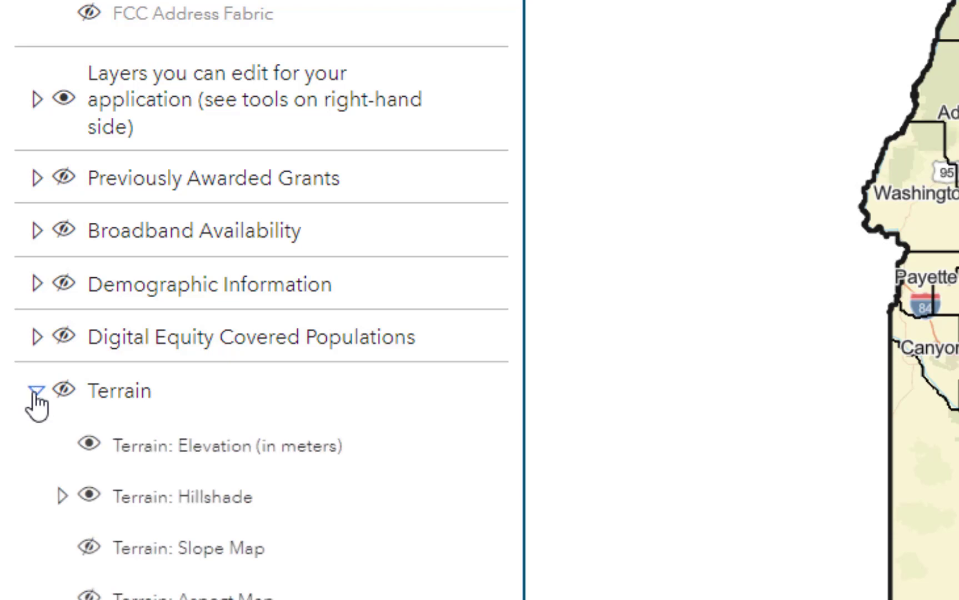
left_click(65, 390)
scroll(69, 367, "down", 1)
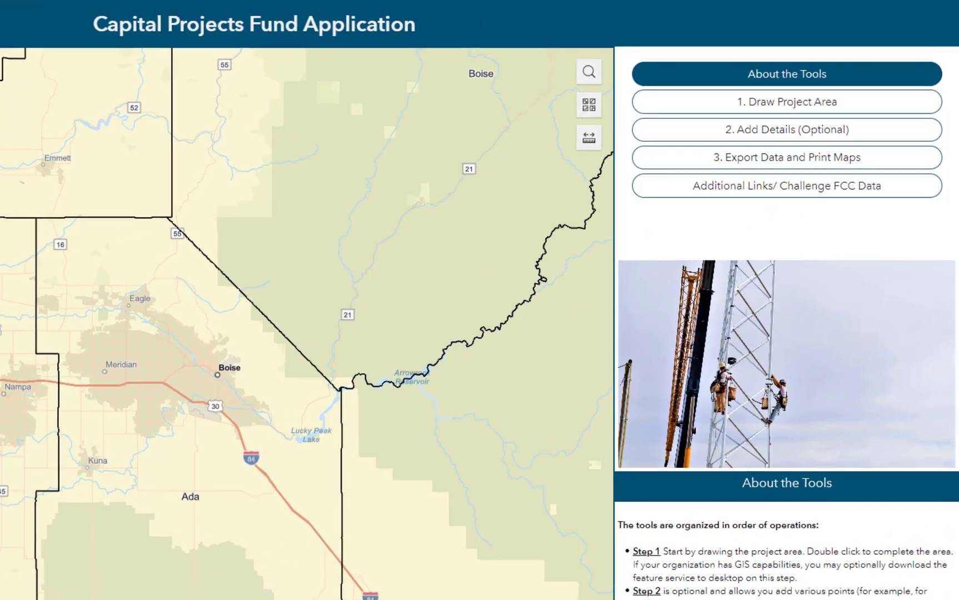
Open the Draw Project Area tool and review the editor's tooltip and snapping settings
left_click(808, 111)
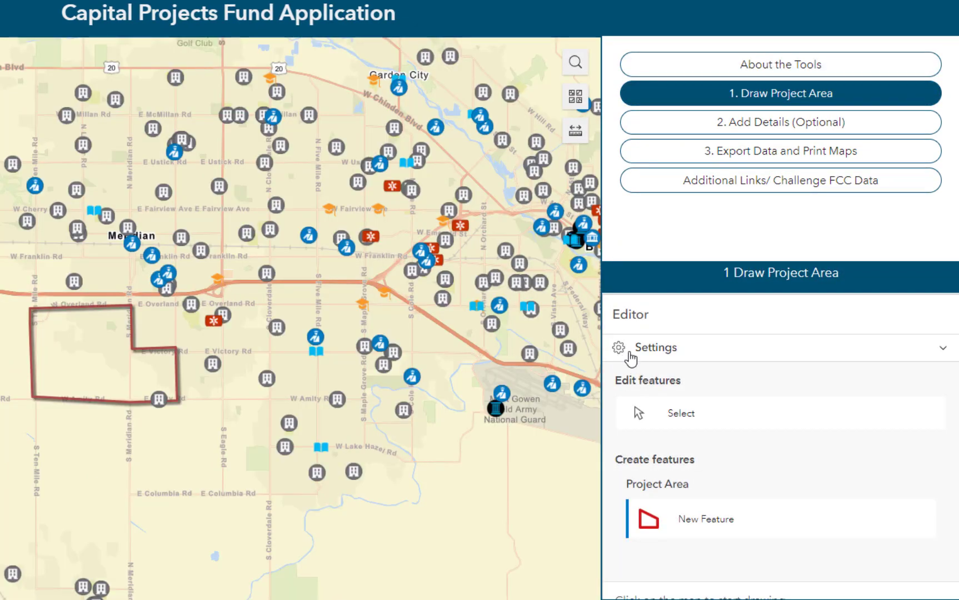
left_click(621, 352)
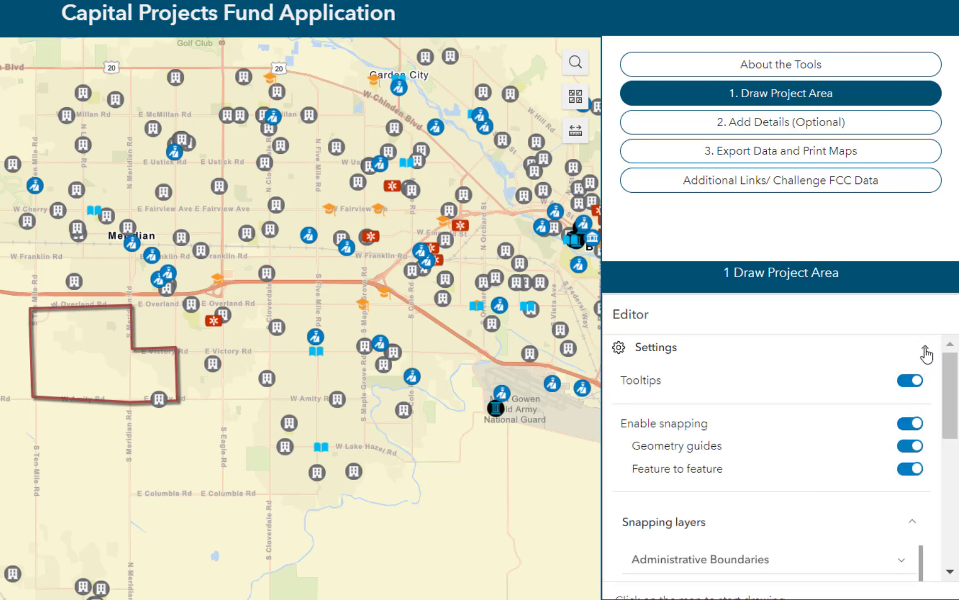
left_click(925, 353)
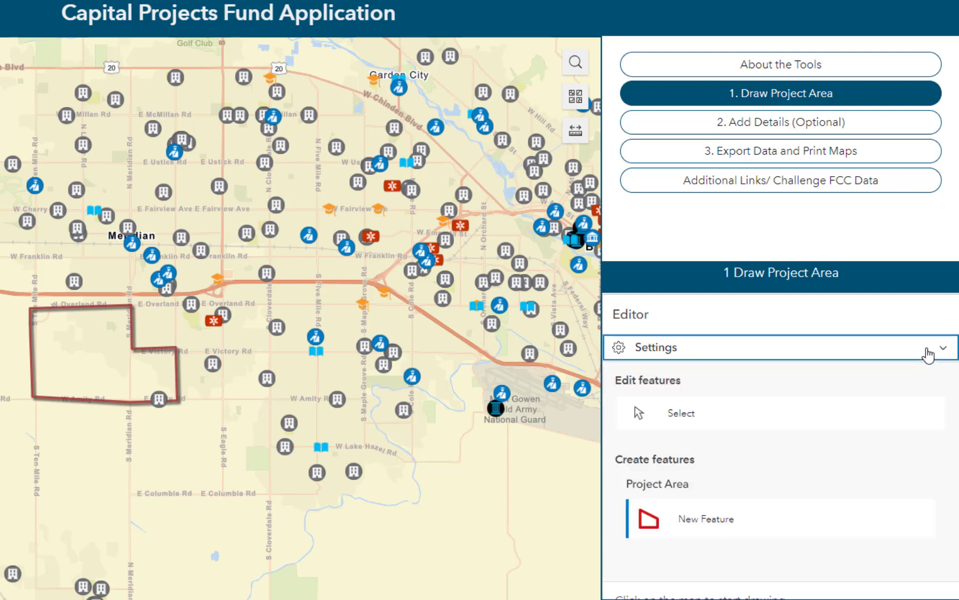
Draw a new project area of about 15.5 km² between Eagle and Garden City, bounded by State St, Eagle Rd and Chinden Blvd
left_click(651, 522)
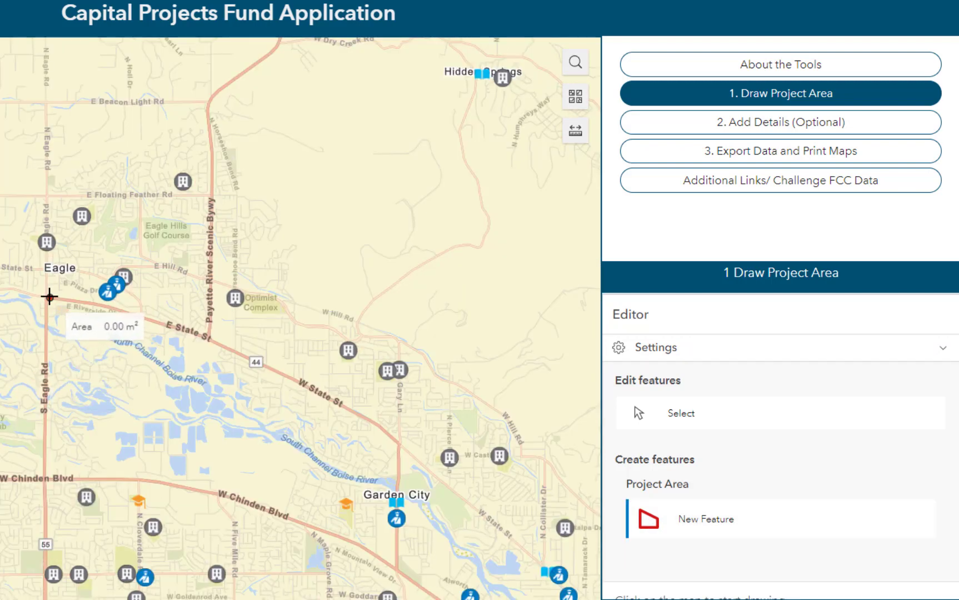
left_click(48, 296)
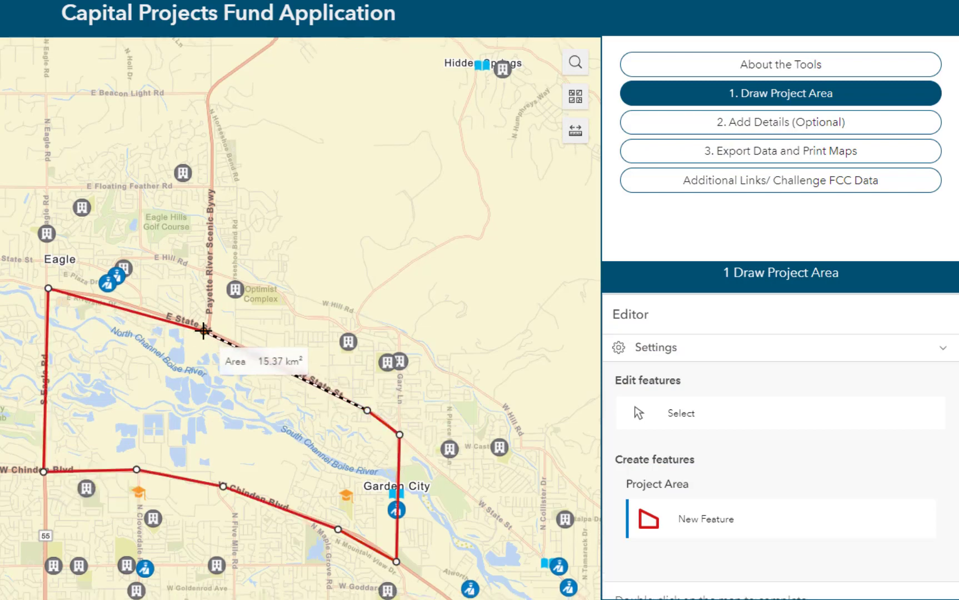
left_click(203, 331)
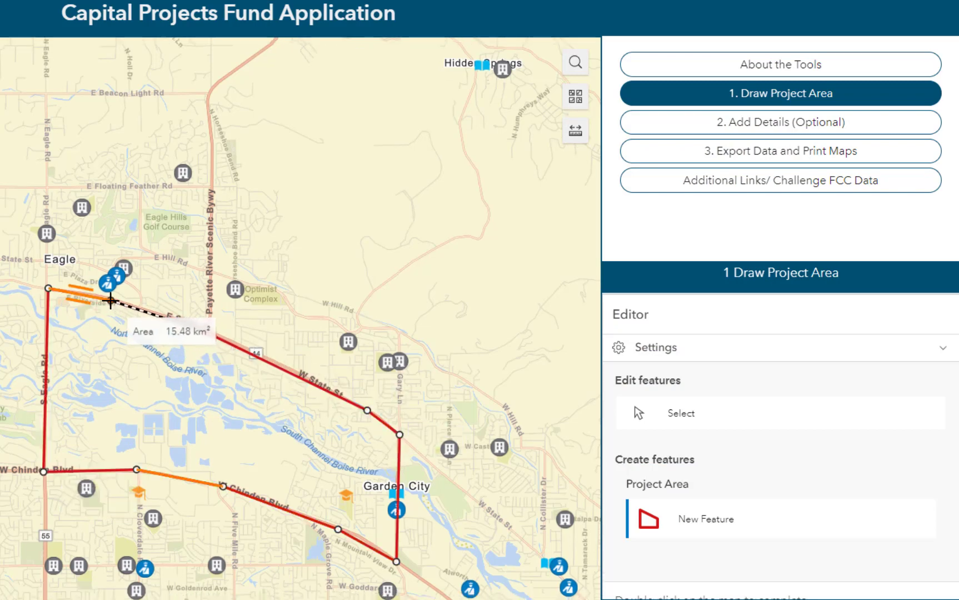
double_click(110, 301)
Set the project area's Project Name and Applicant Organization to "Test" and fill in the editor's name
left_click(712, 399)
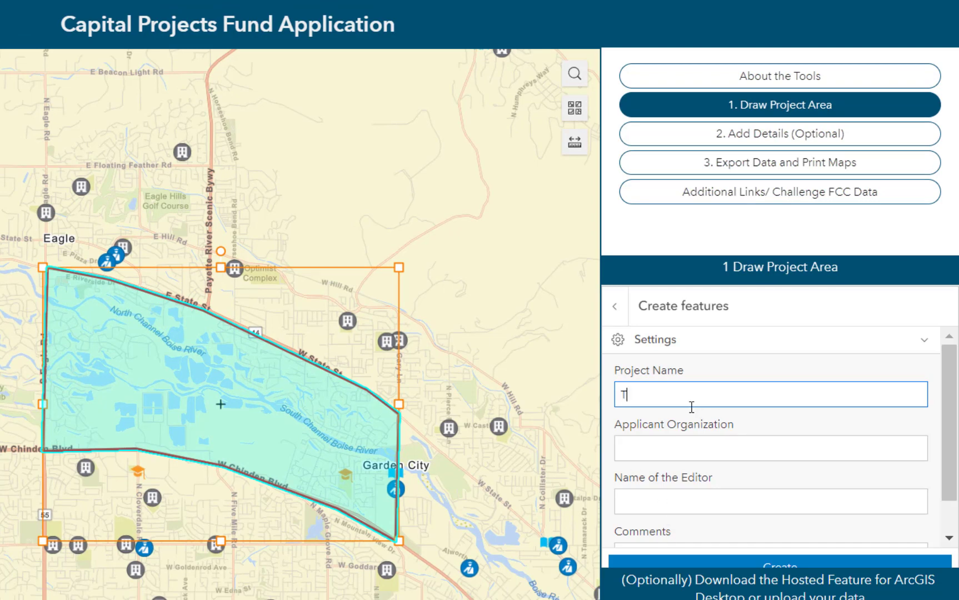
type("Test")
left_click(687, 448)
type("T")
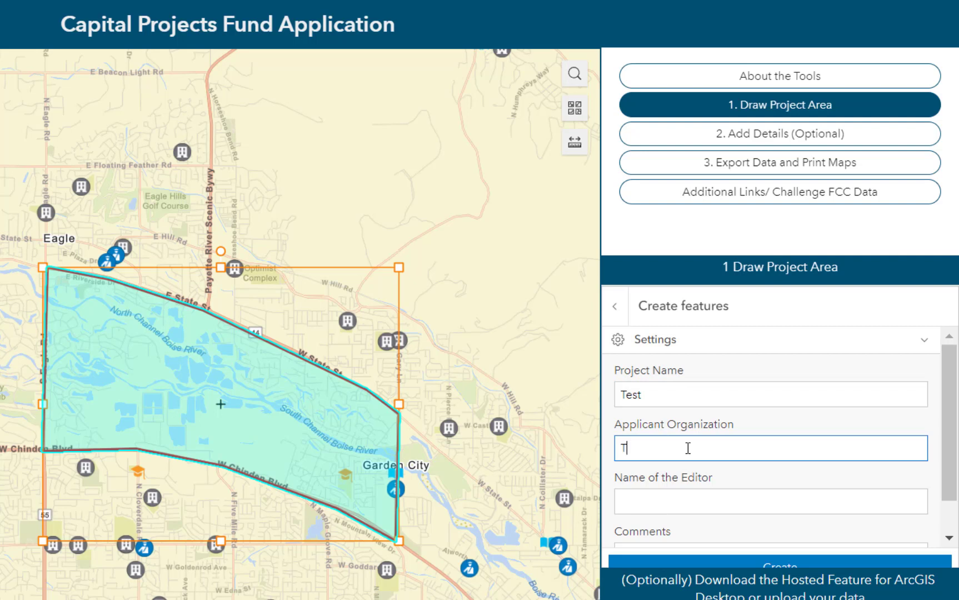
type("est")
left_click(630, 494)
type("Tester")
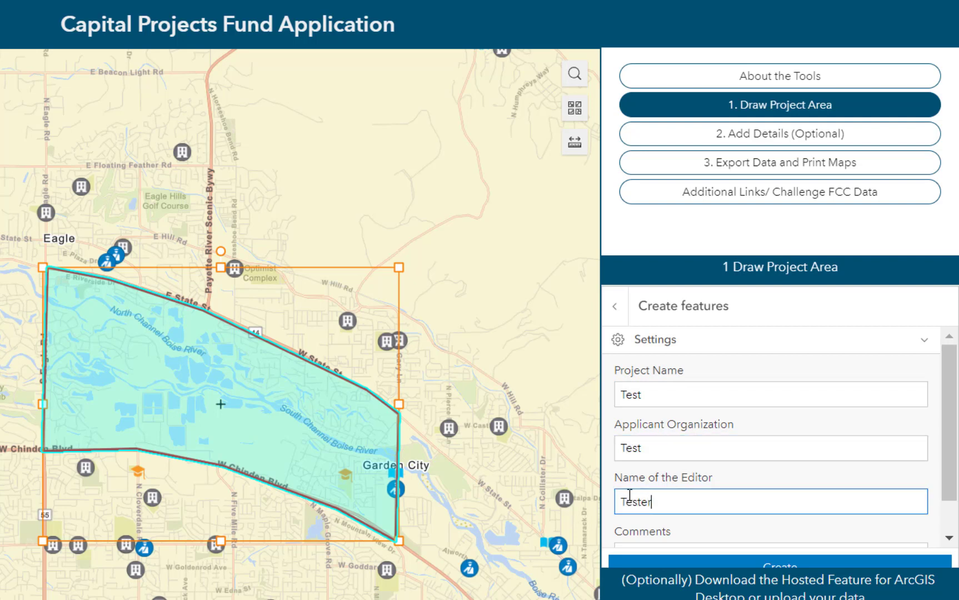
Create the project area with the comment "This is a test" and open the Add Details (Optional) tool
scroll(630, 493, "down", 2)
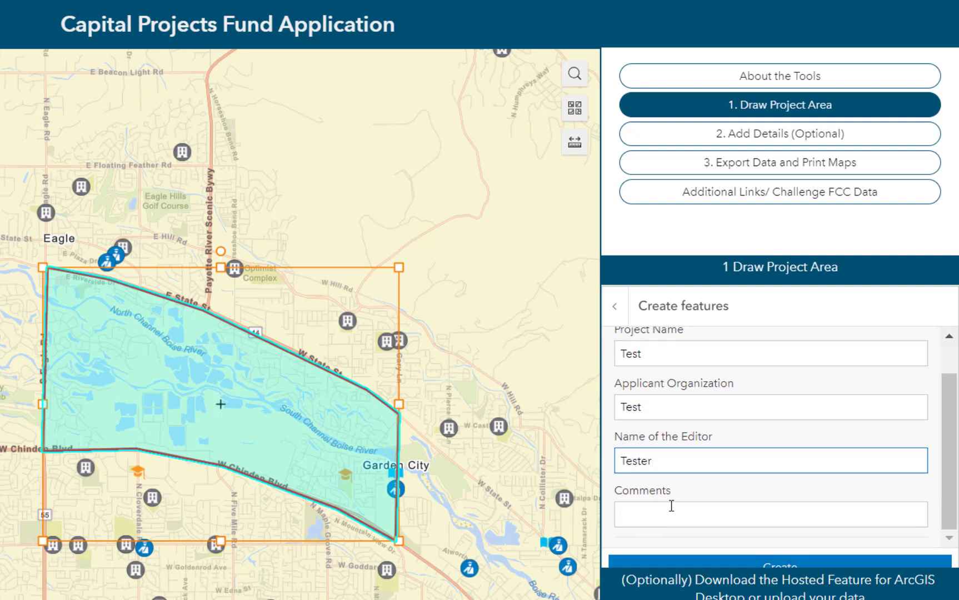
left_click(671, 506)
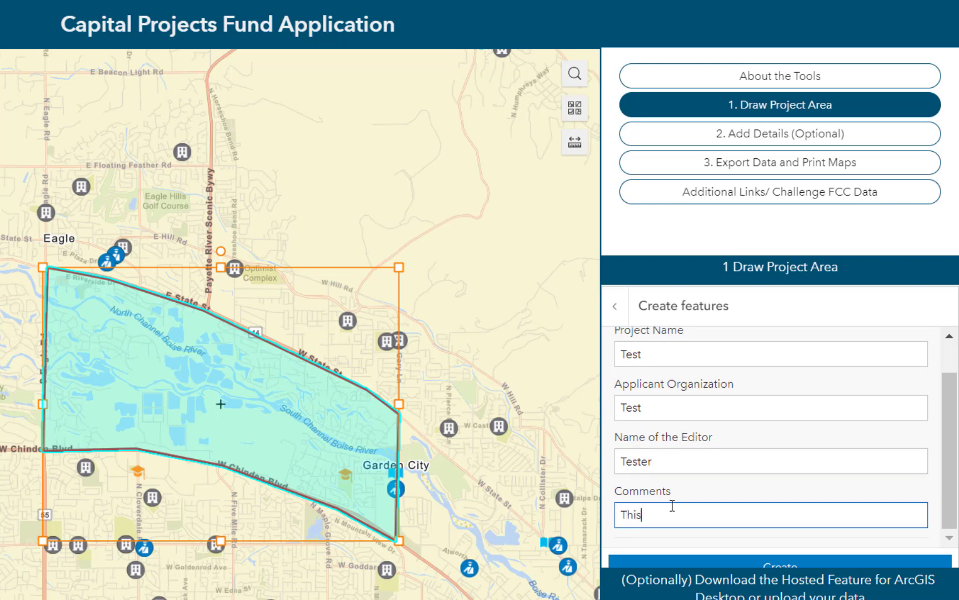
type("This is a test")
left_click(791, 569)
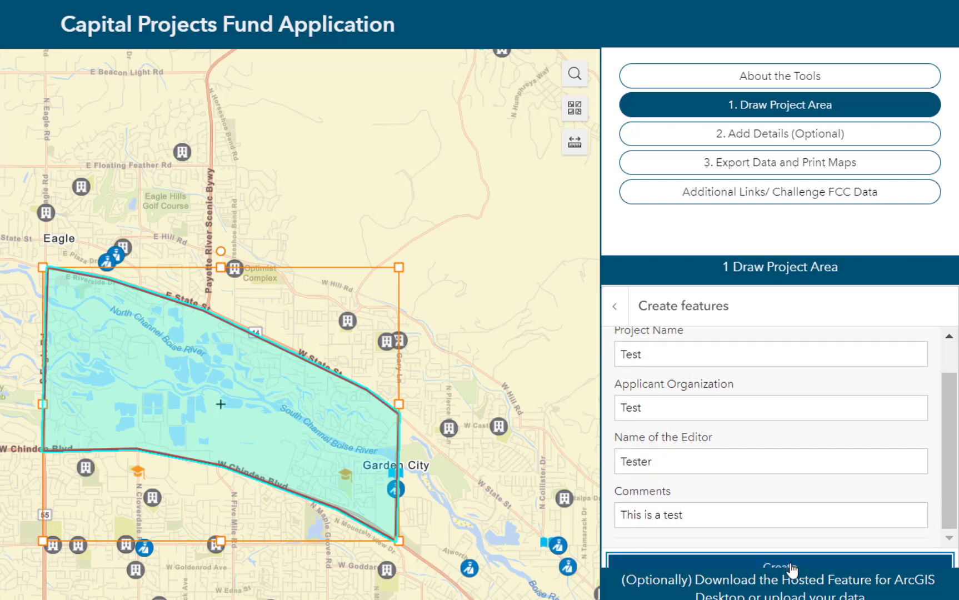
left_click(788, 136)
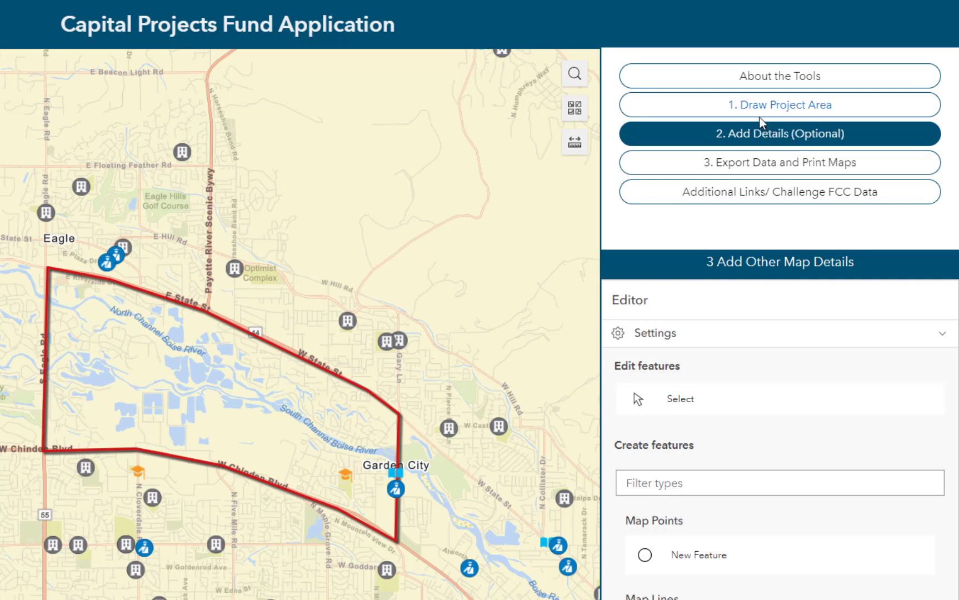
Fill in the requester's name and email address in the Export Data form and review the rest of the form
left_click(775, 165)
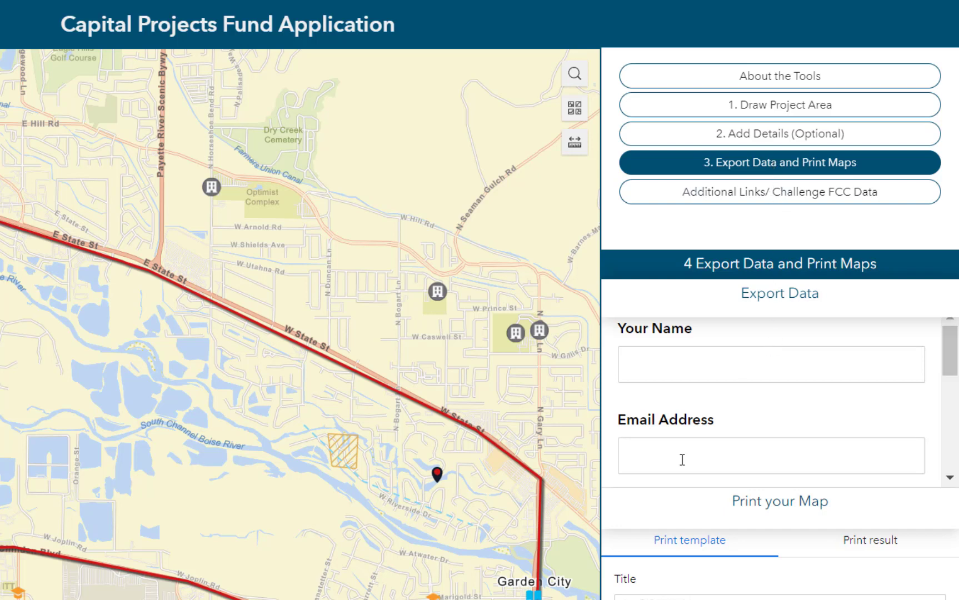
left_click(699, 376)
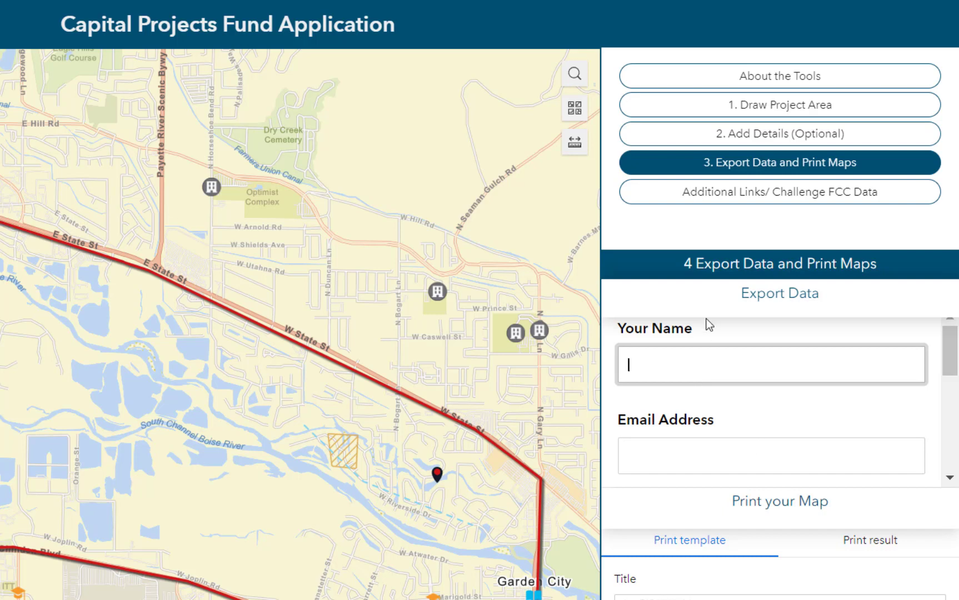
type("Tester")
left_click(675, 455)
type("Te")
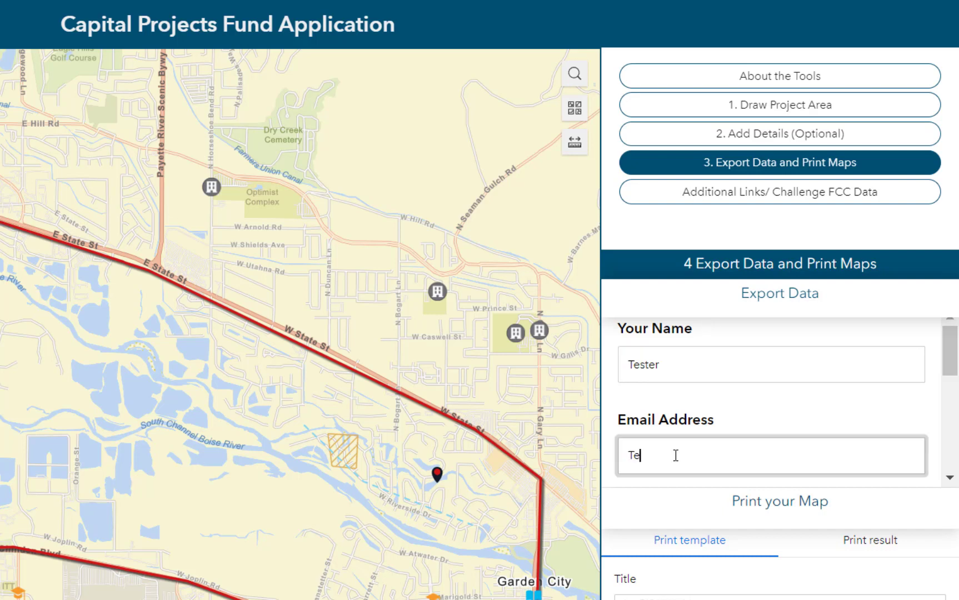
type("ster@tester.com")
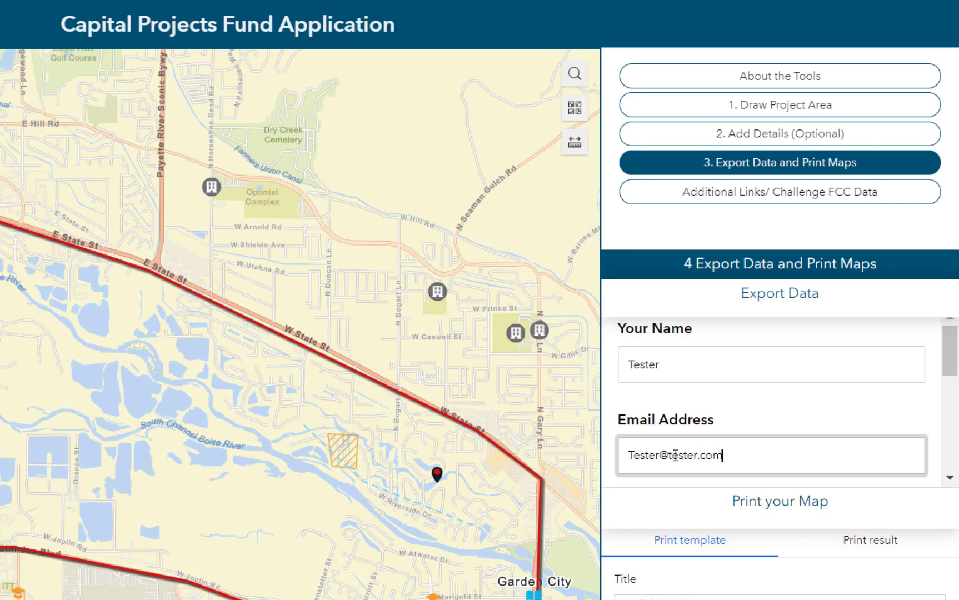
left_click_drag(949, 358, 934, 409)
scroll(936, 406, "down", 5)
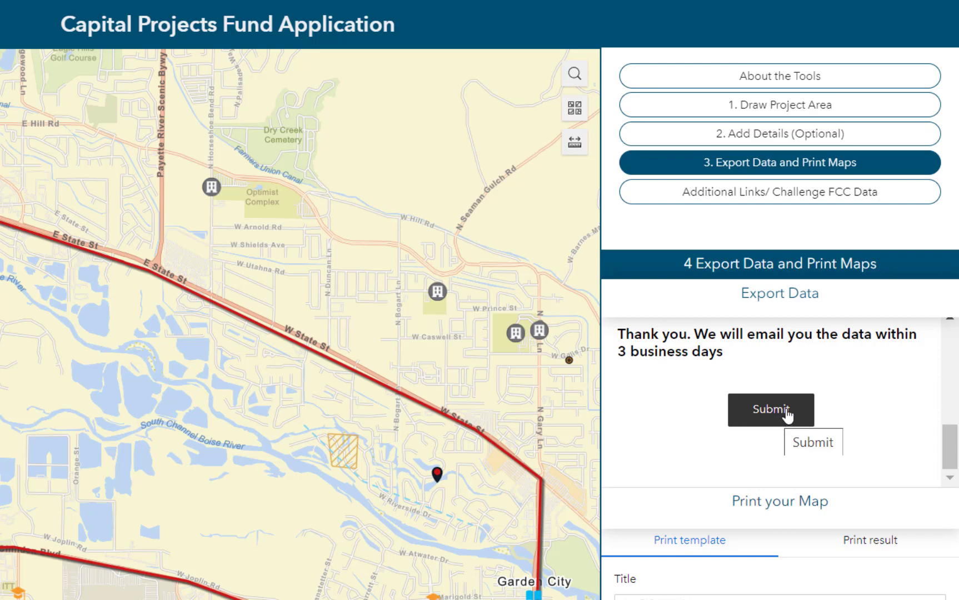
Print the map in pdf format using the A4 Landscape template
scroll(690, 564, "down", 1)
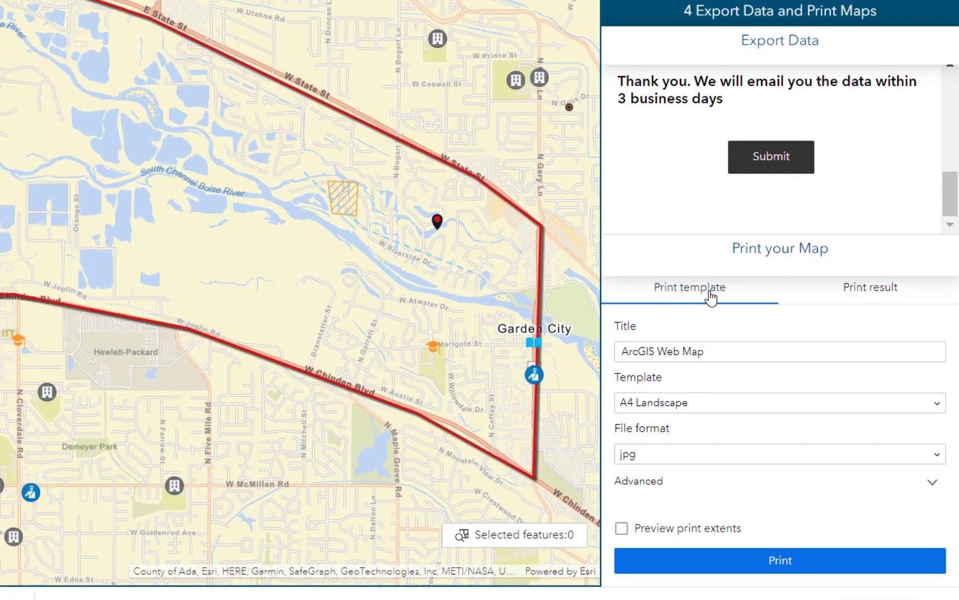
left_click(895, 403)
left_click(897, 429)
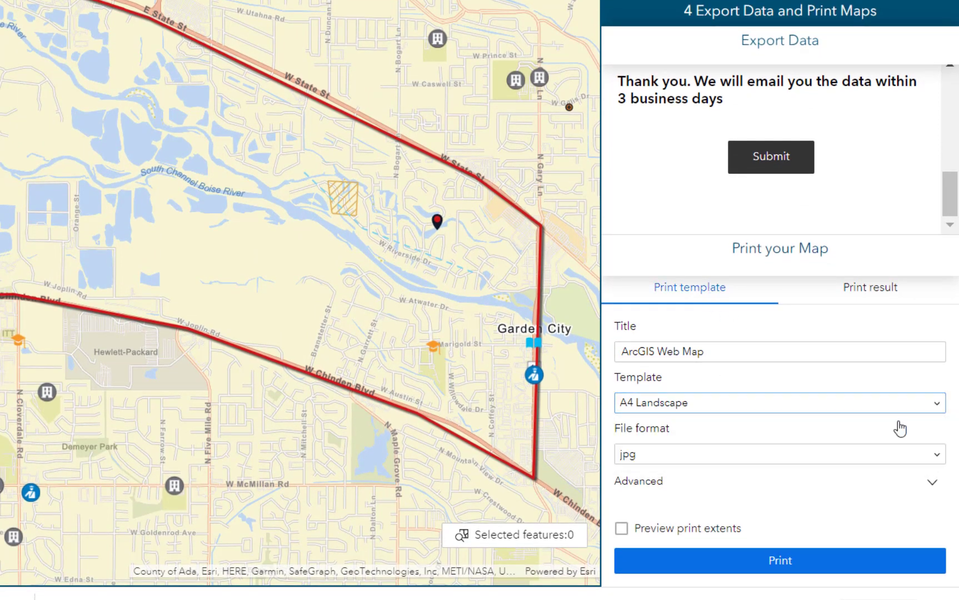
left_click(938, 455)
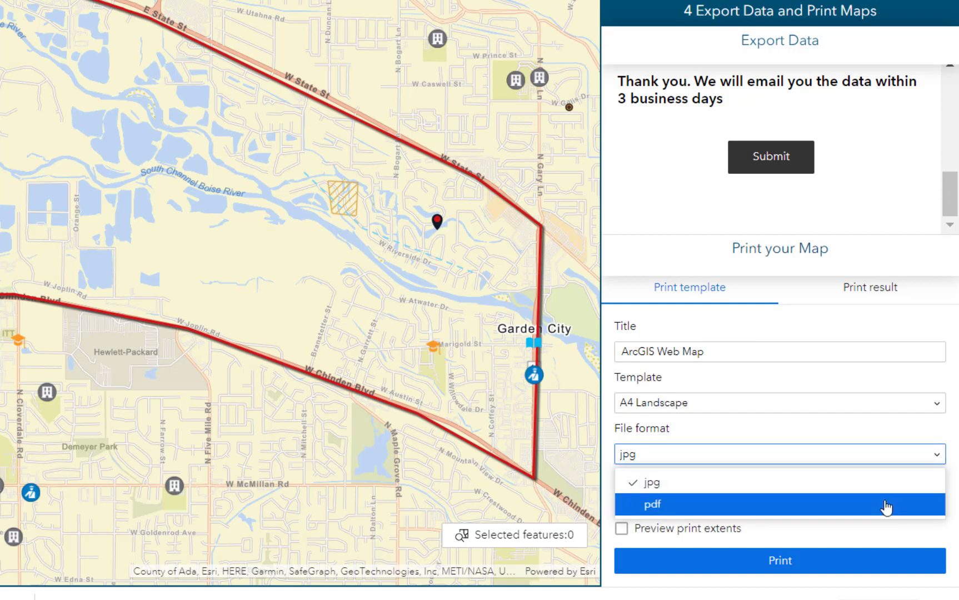
left_click(884, 504)
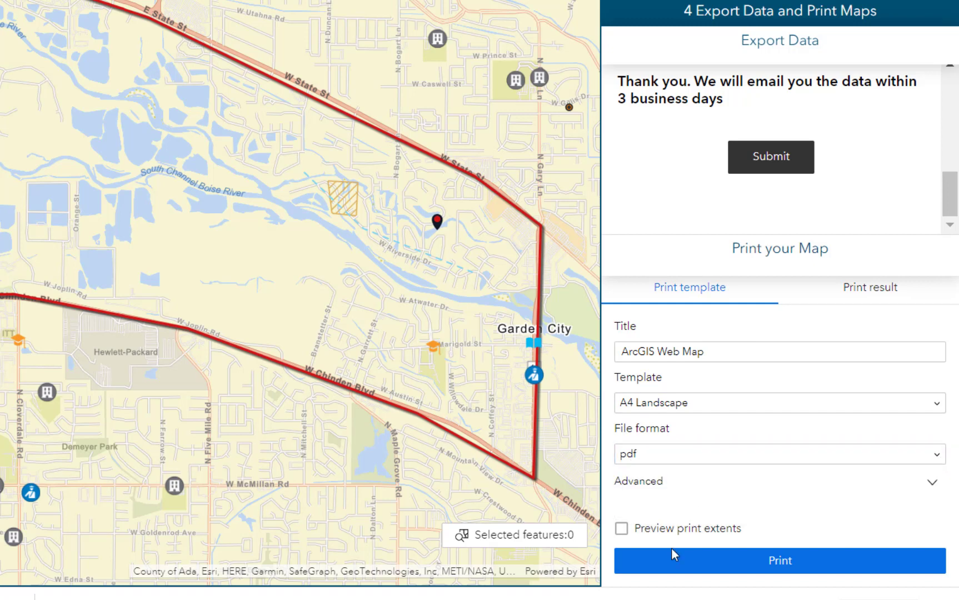
left_click(796, 566)
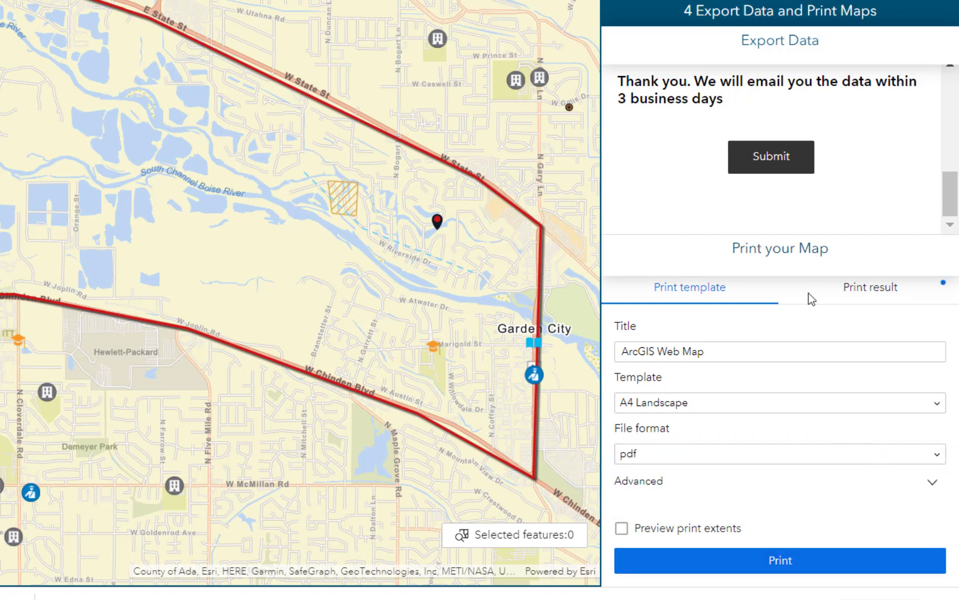
View the print result and open the Additional Links/ Challenge FCC Data section
left_click(881, 288)
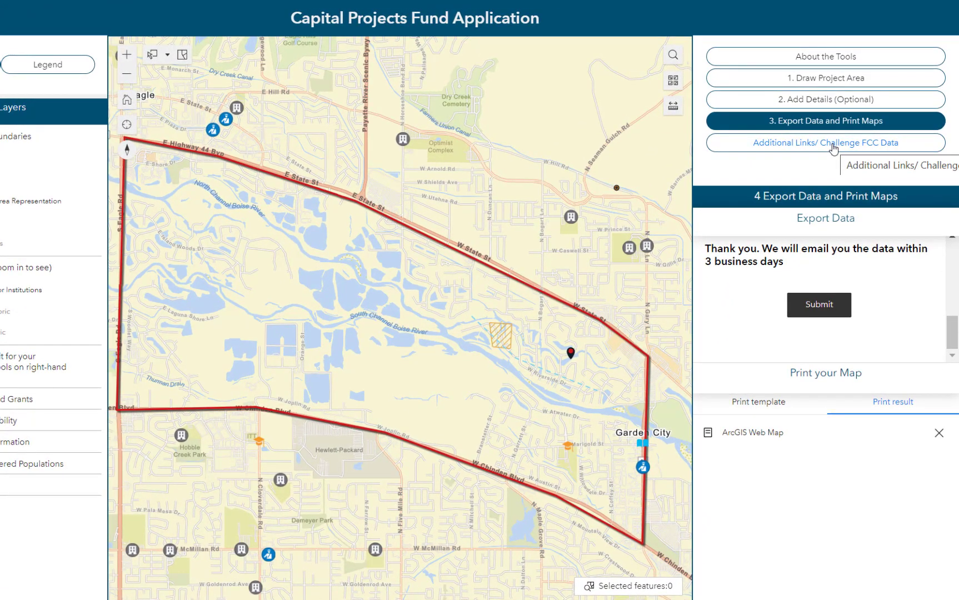
left_click(832, 144)
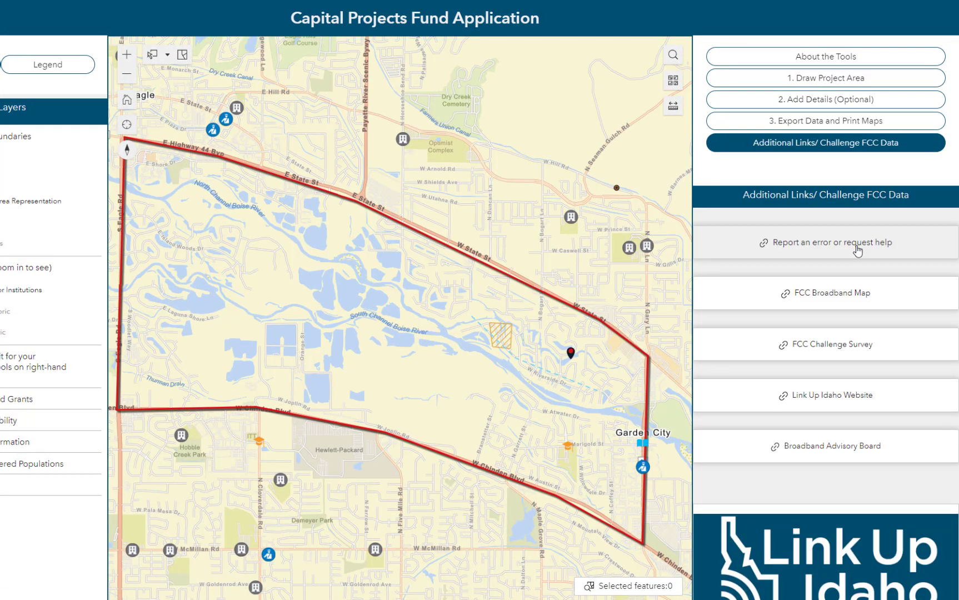